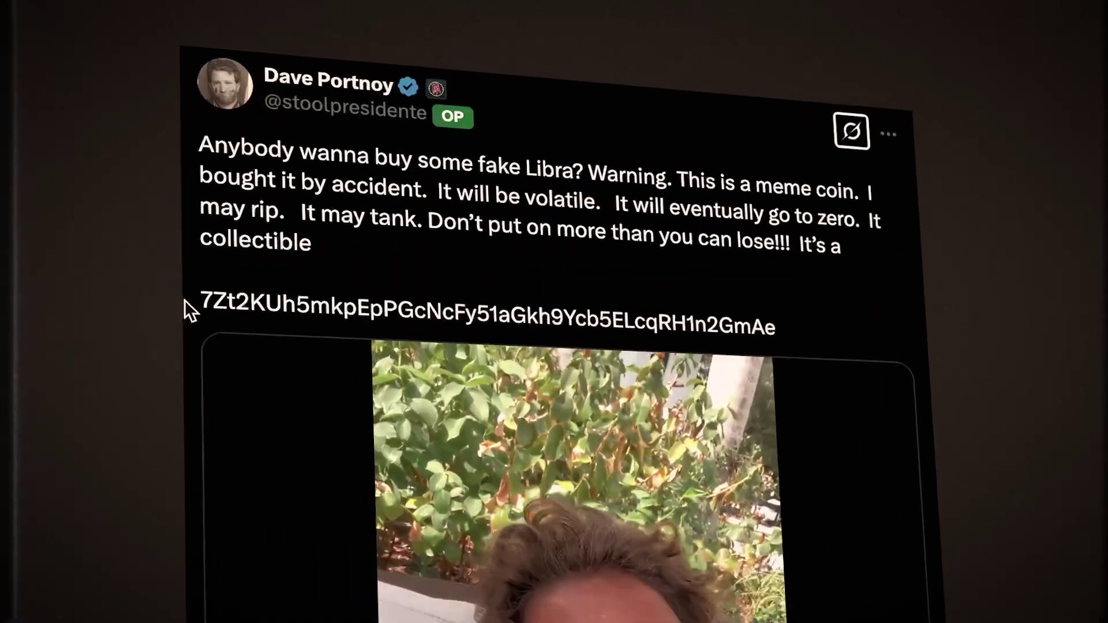
# Set BloomBot's Discord and Telegram scraper auto-buy amounts to 0.01 SOL and save.
pyautogui.moveTo(185, 309); pyautogui.dragTo(682, 392)
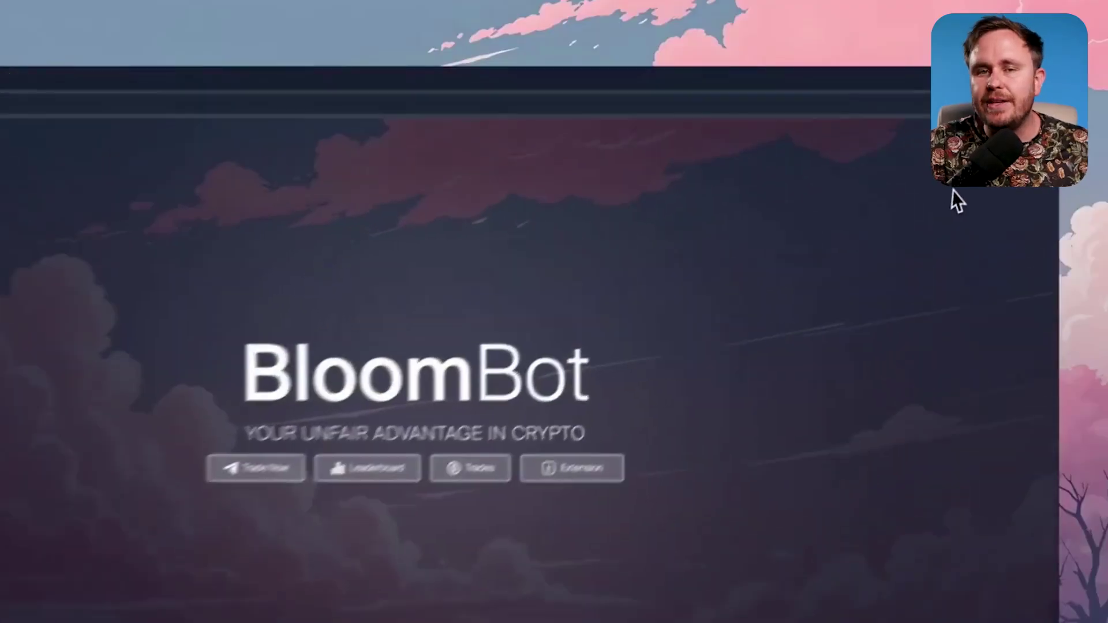
pyautogui.click(946, 113)
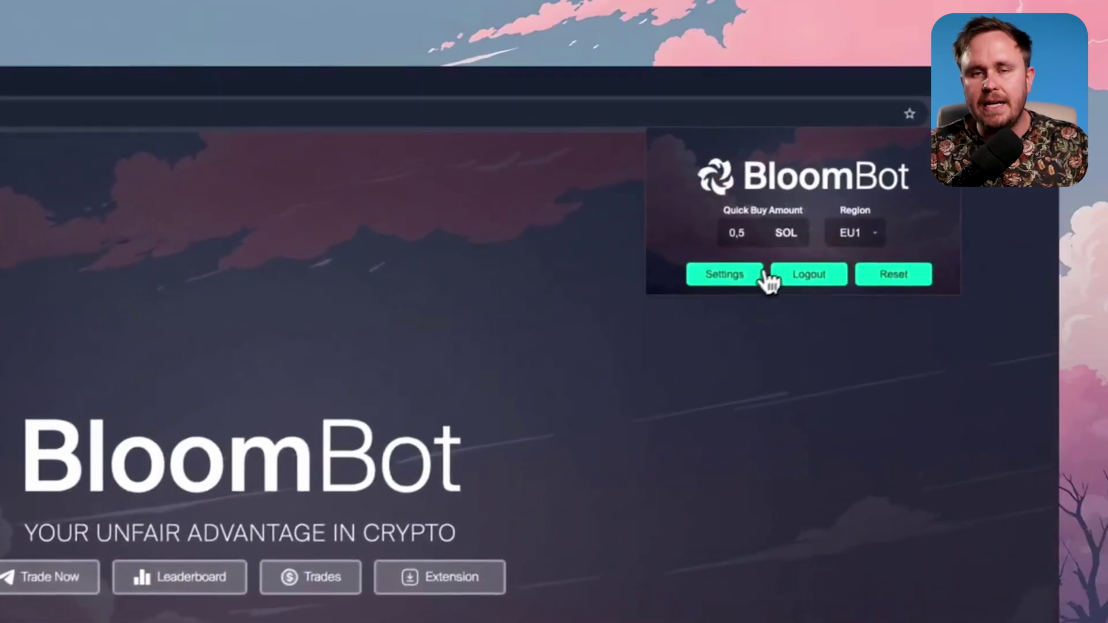
pyautogui.click(767, 277)
pyautogui.press('BackSpace')
pyautogui.press('BackSpace')
pyautogui.press('BackSpace')
pyautogui.press('BackSpace')
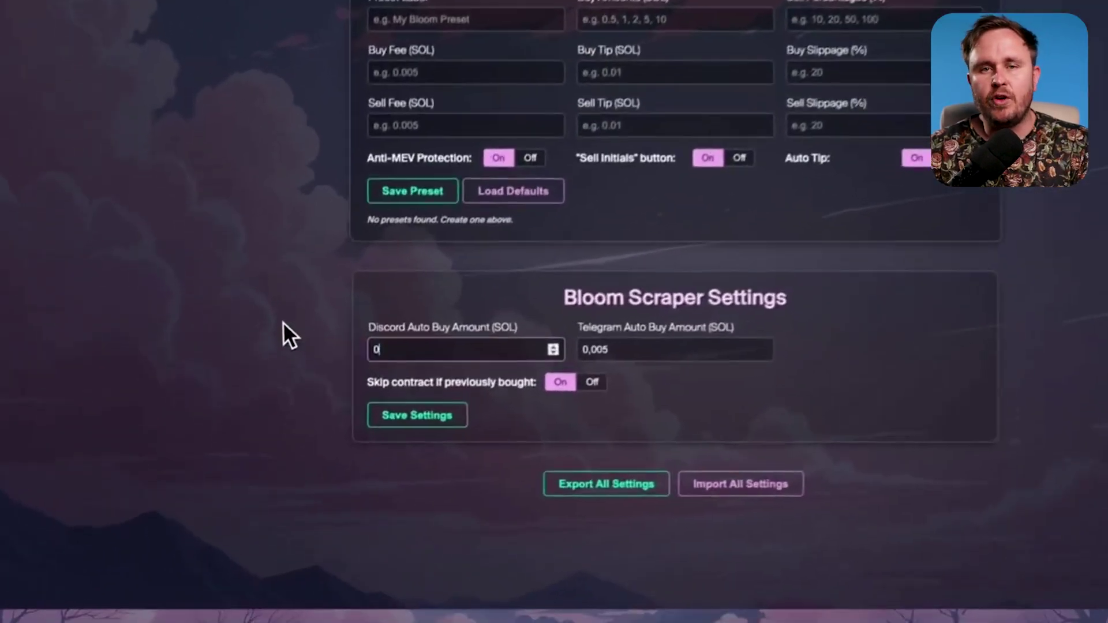
pyautogui.write('.01')
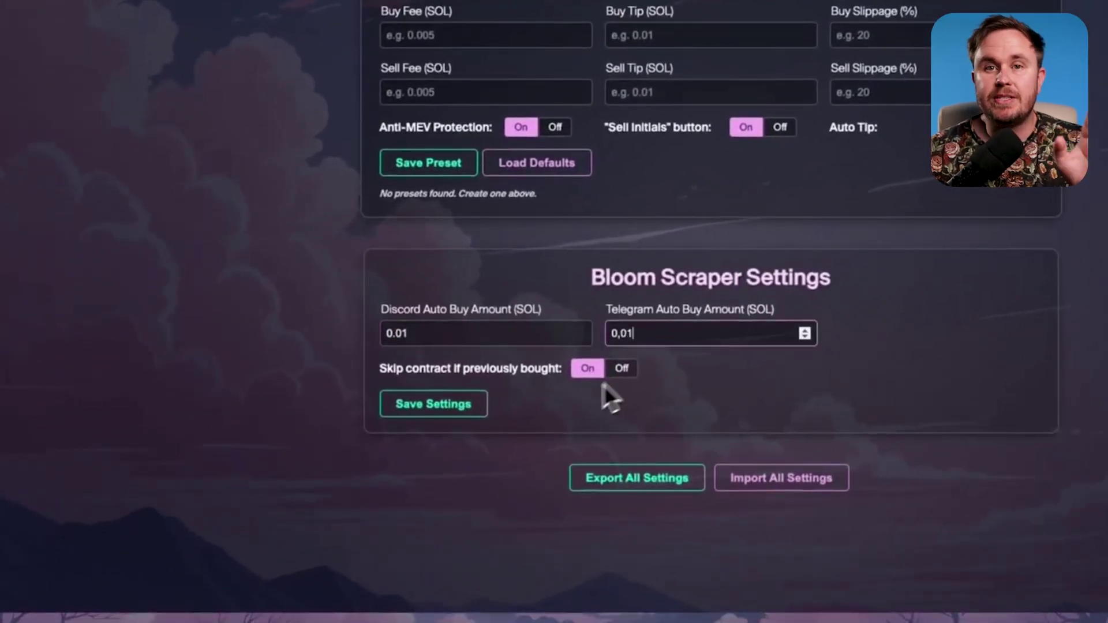
pyautogui.click(437, 404)
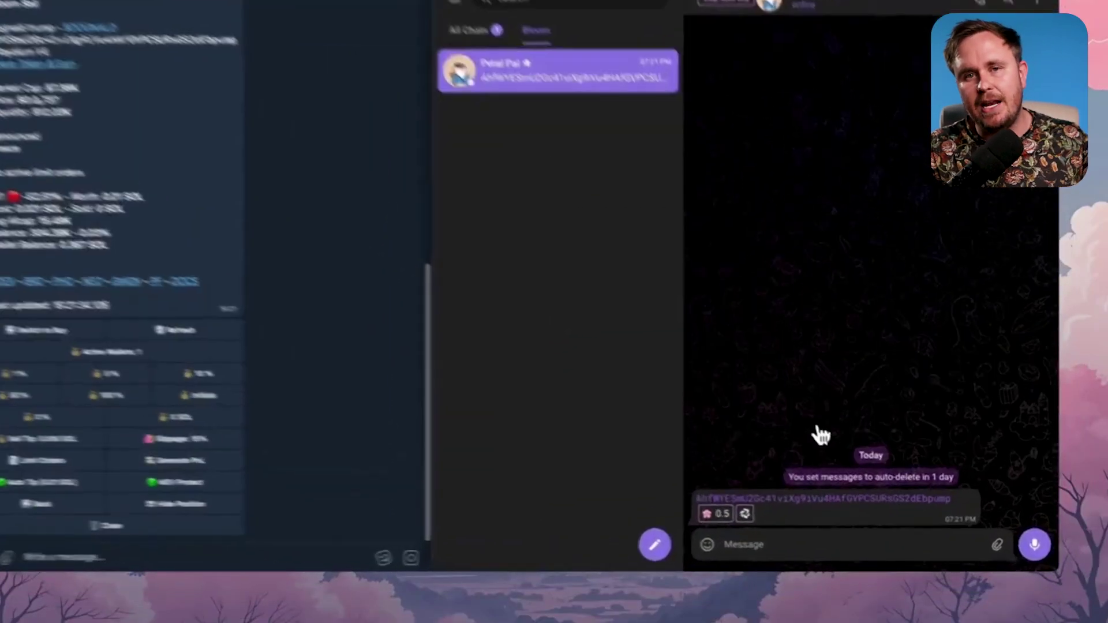
# Quick-sell 50% of the held token, then bring up Bloom's AFK mode config list.
pyautogui.click(812, 525)
pyautogui.click(791, 394)
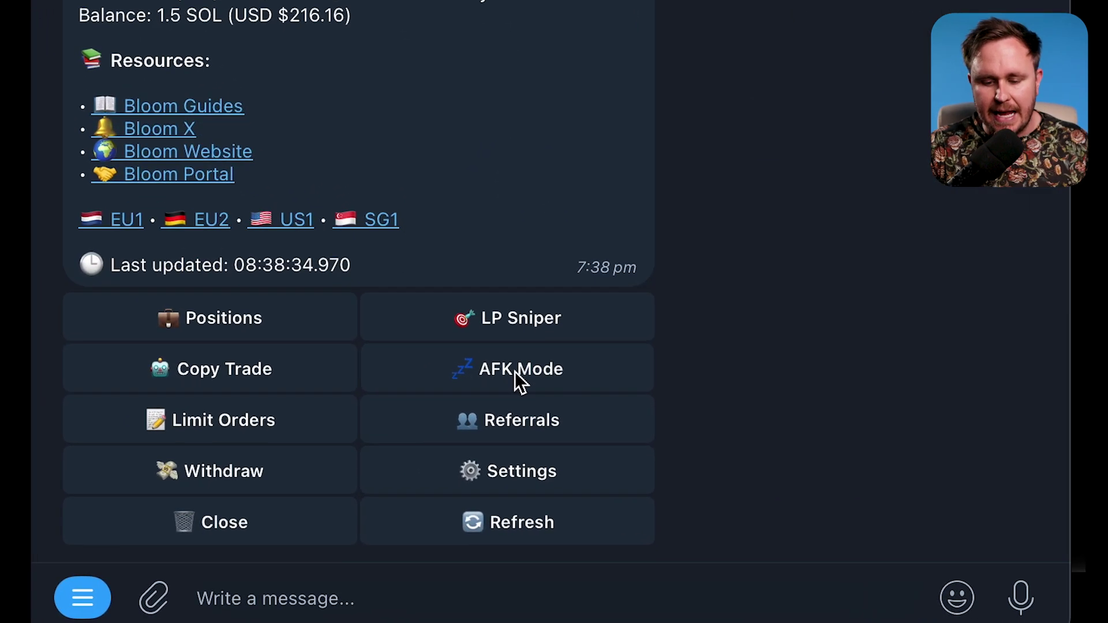
pyautogui.click(515, 373)
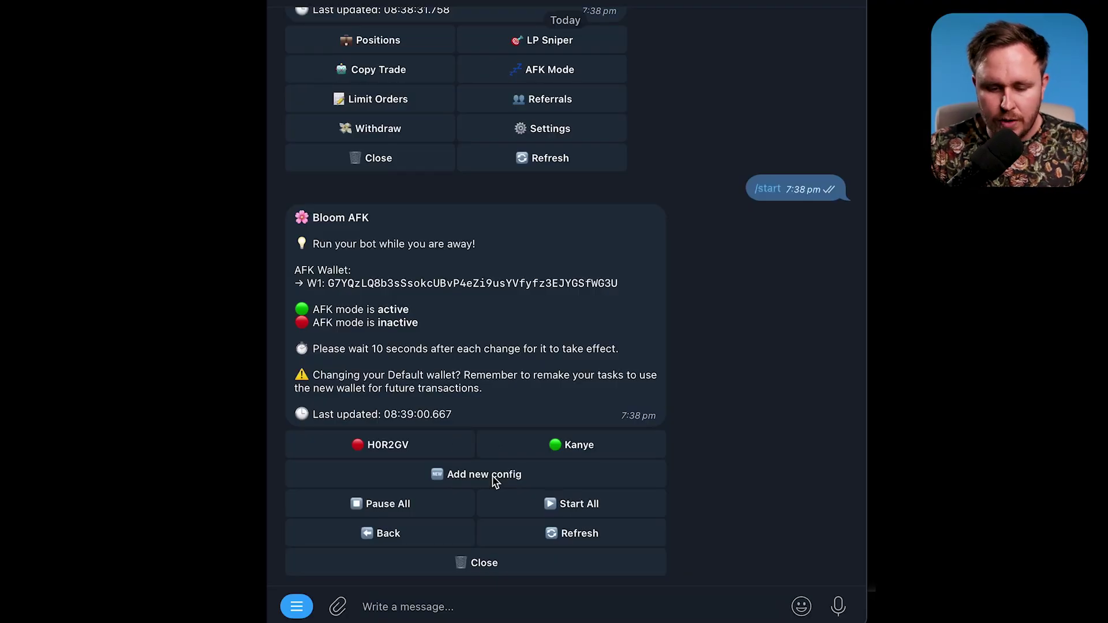
# Open the H0R2GV AFK config and set its buy amount to 0.25 SOL.
pyautogui.click(388, 450)
pyautogui.scroll(5, 483, 278)
pyautogui.scroll(-3, 483, 278)
pyautogui.scroll(-1, 483, 278)
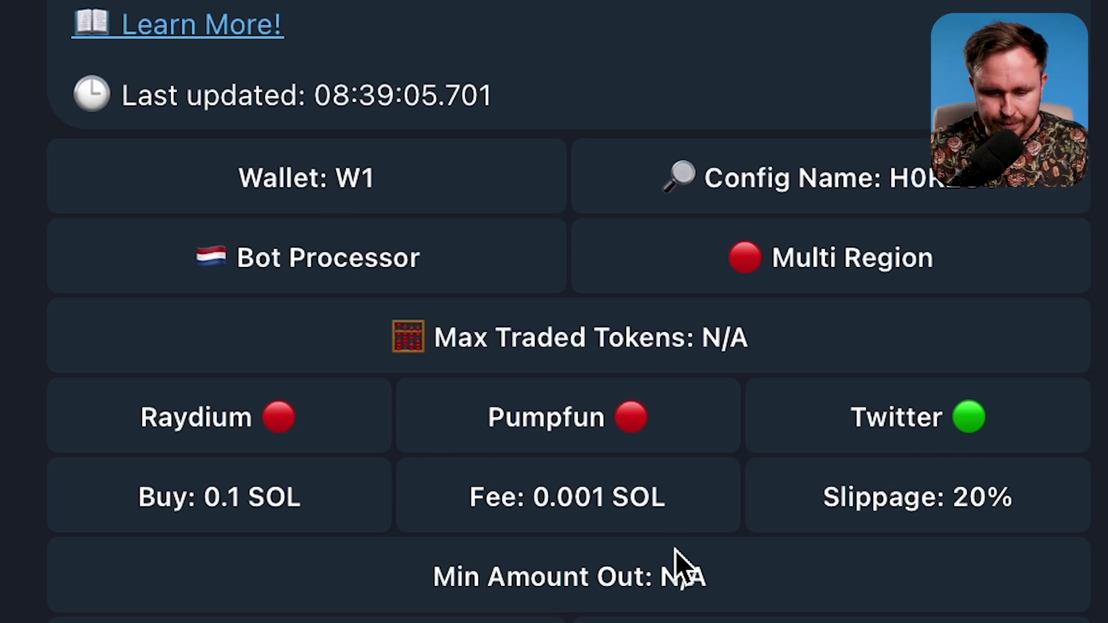
pyautogui.click(248, 505)
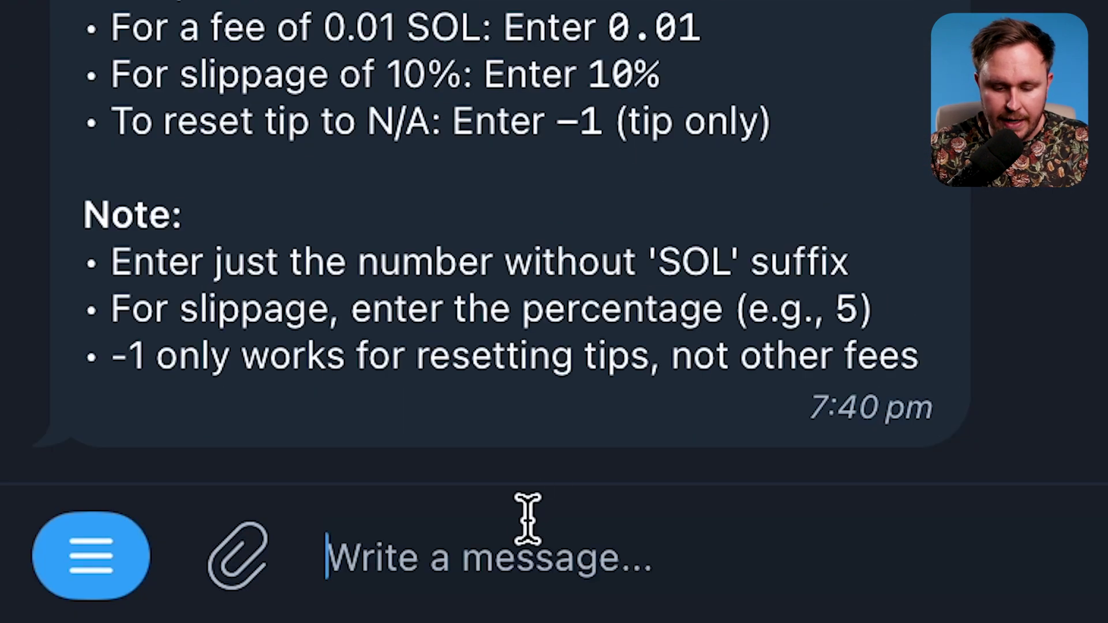
pyautogui.write('0.25')
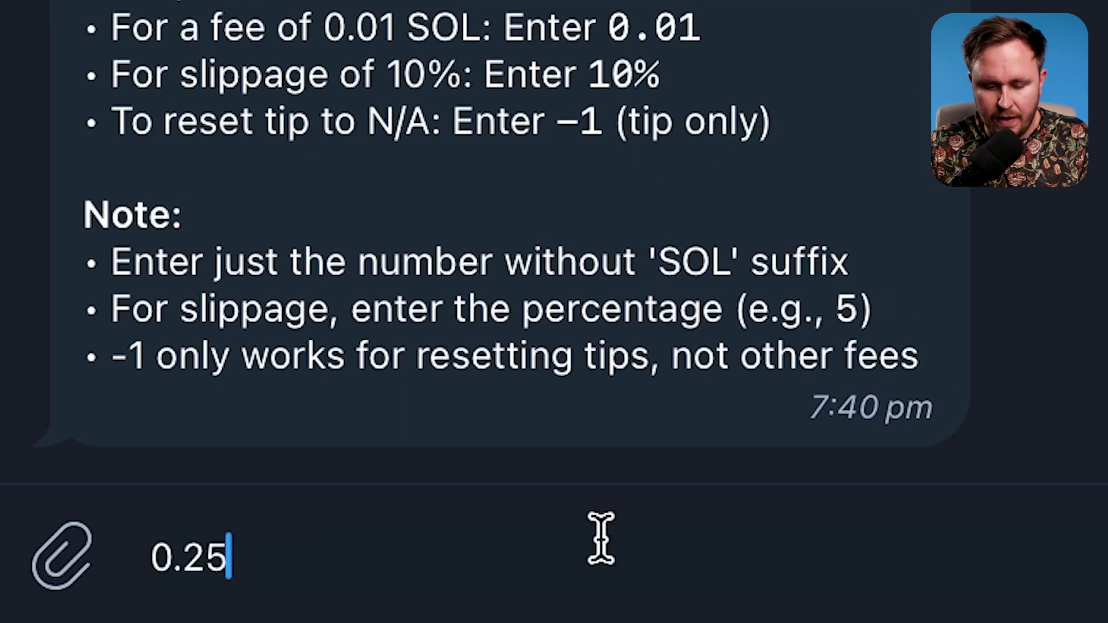
pyautogui.press('Return')
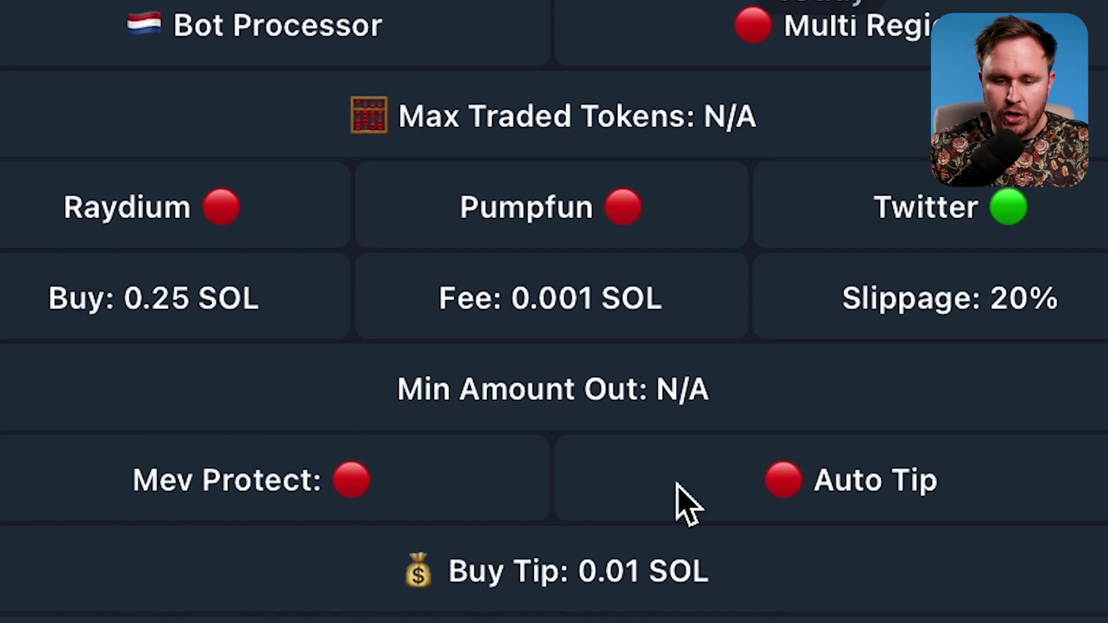
# Set the H0R2GV config's transaction fee to 0.01 SOL.
pyautogui.click(589, 322)
pyautogui.write('0.')
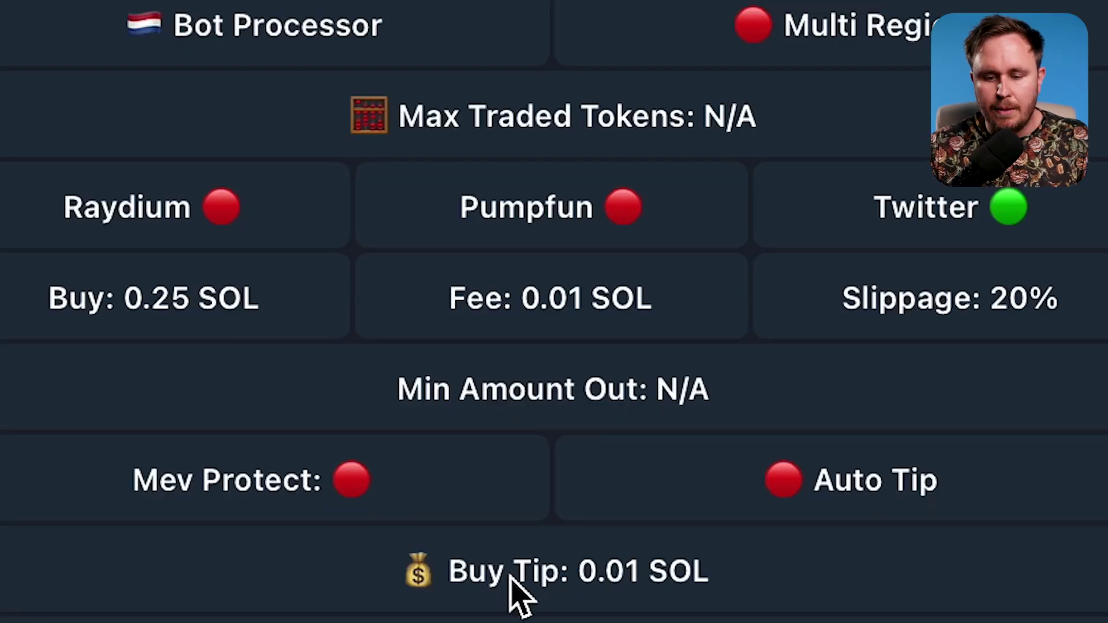
pyautogui.write('0.01')
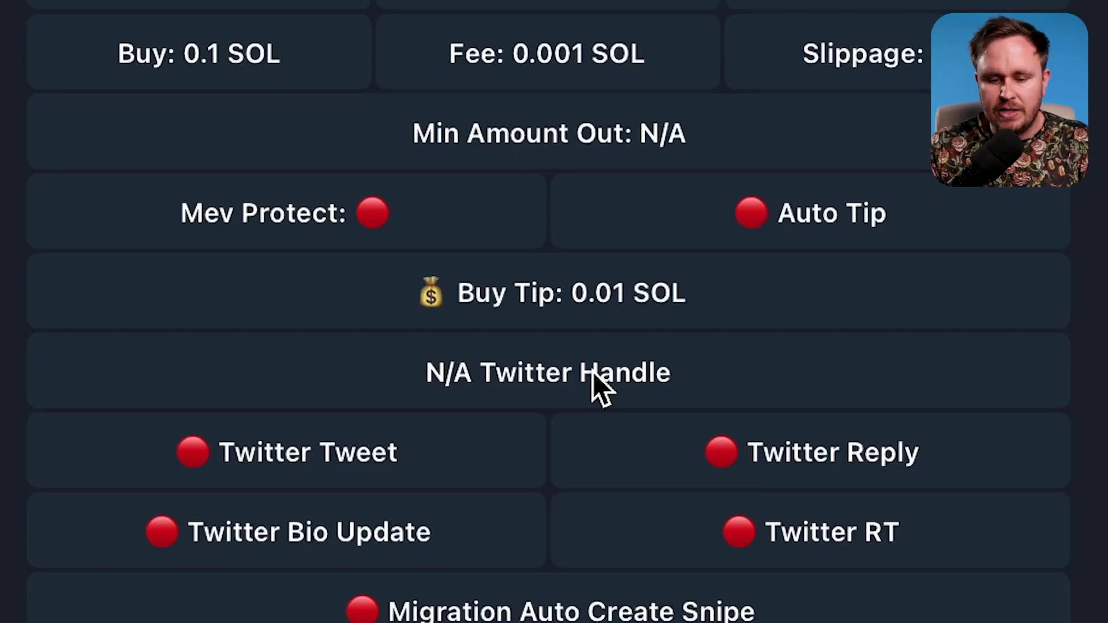
# Give the config the test X account's handle and enable the Twitter Tweet trigger.
pyautogui.scroll(-2, 574, 373)
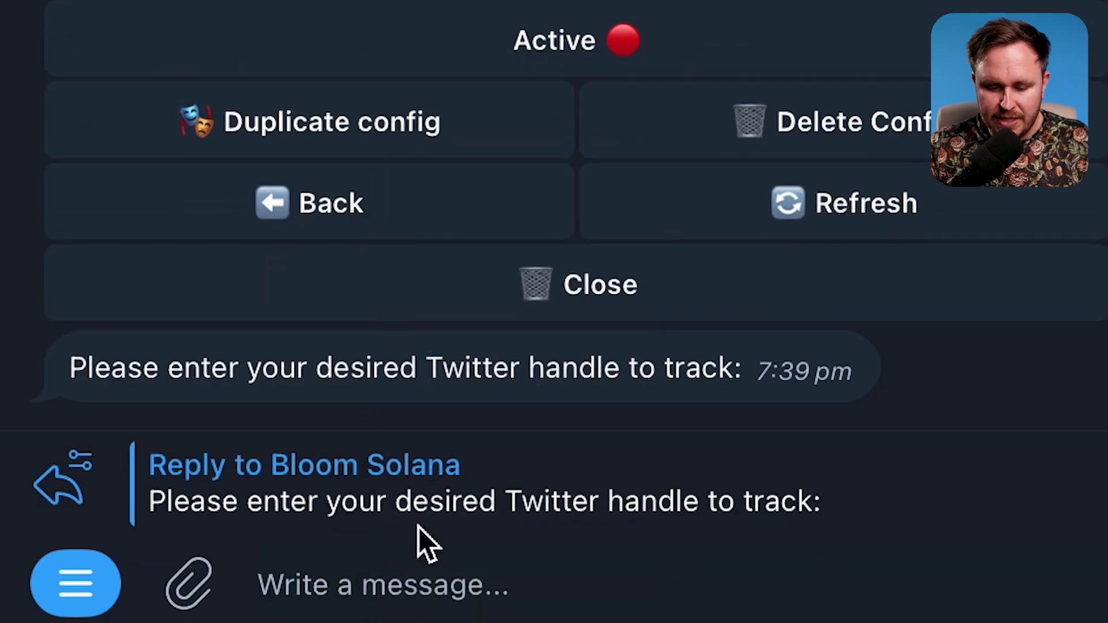
pyautogui.write('@BandanaBros_')
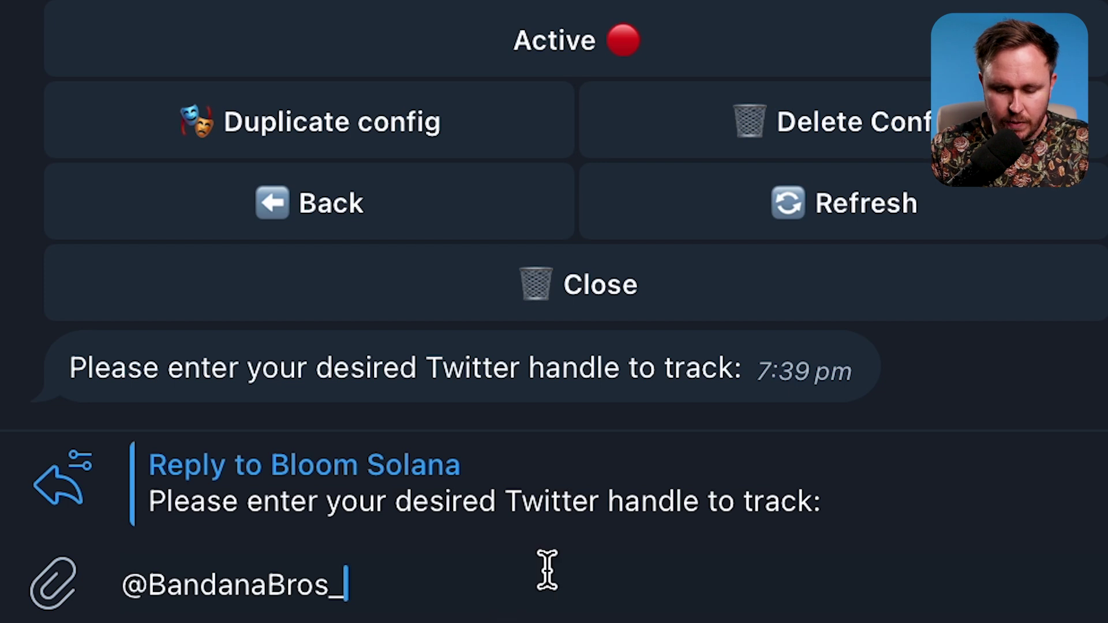
pyautogui.press('Return')
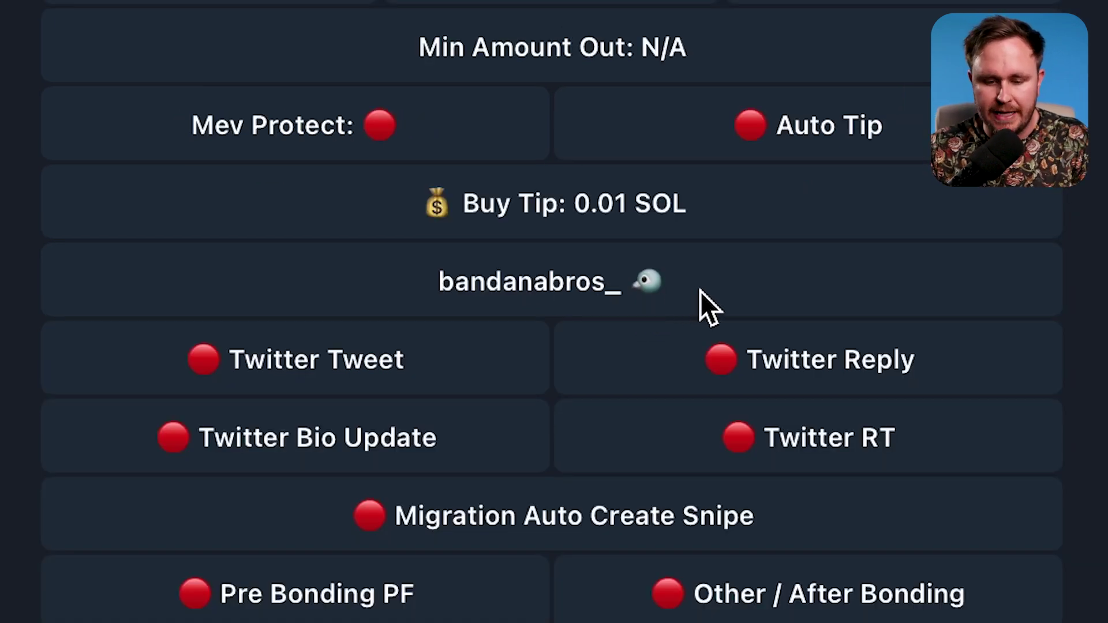
pyautogui.click(393, 363)
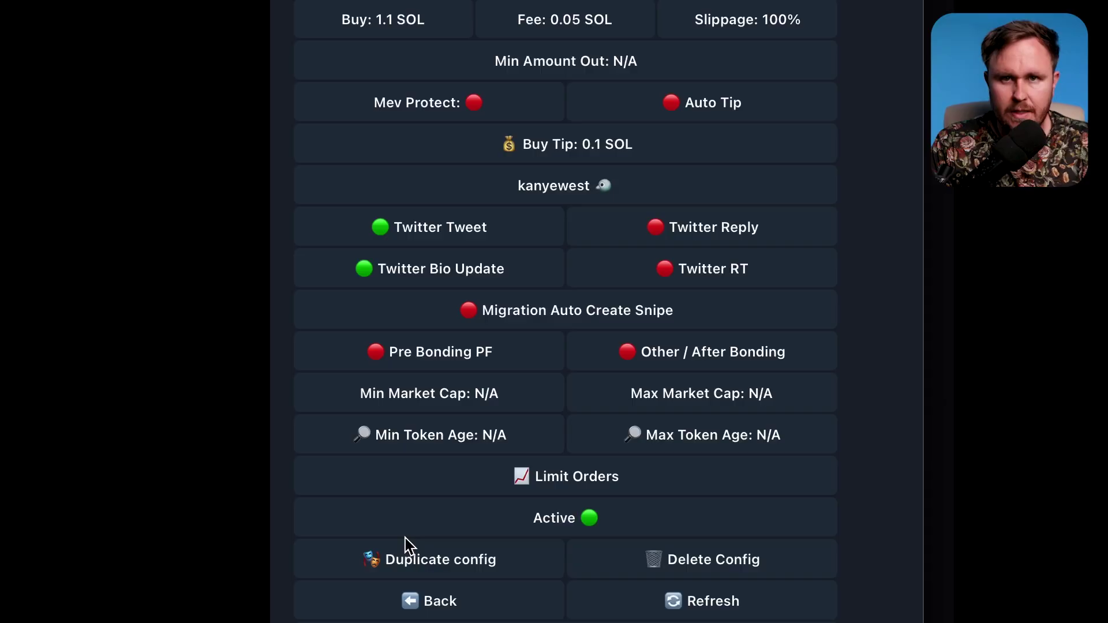
# Enable Pre Bonding PF and After Bonding buys, then switch the config to Active.
pyautogui.click(425, 356)
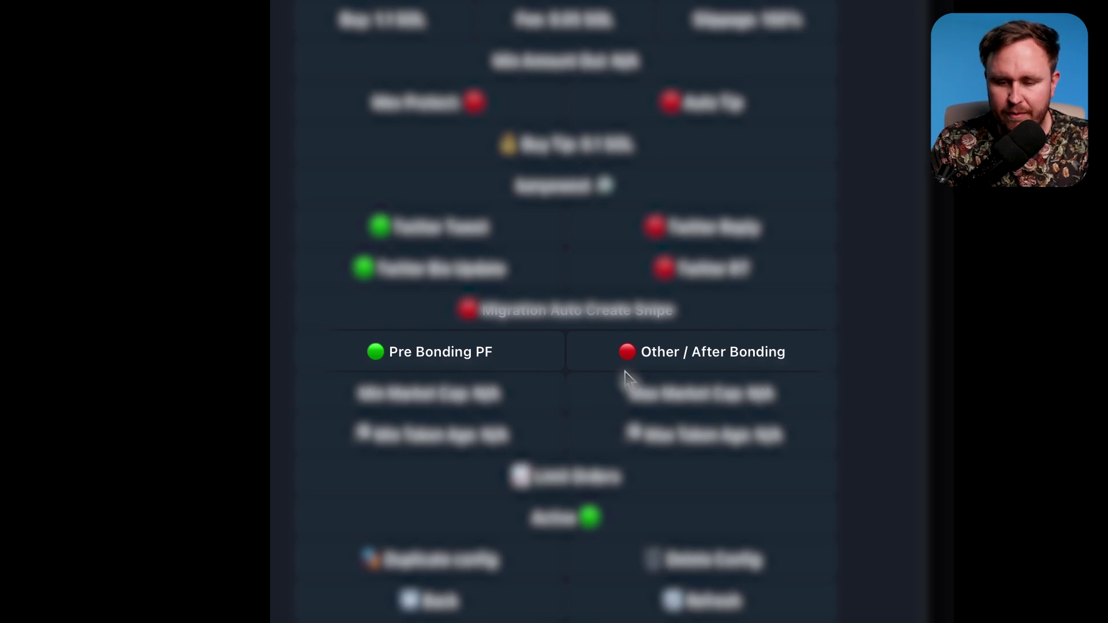
pyautogui.click(712, 357)
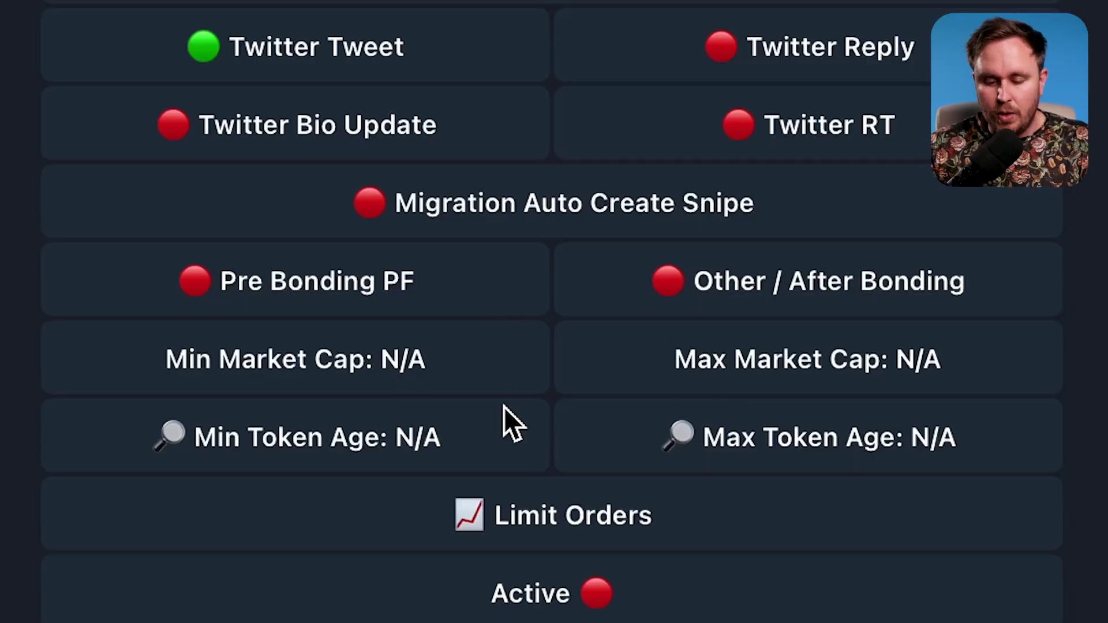
pyautogui.scroll(-5, 583, 490)
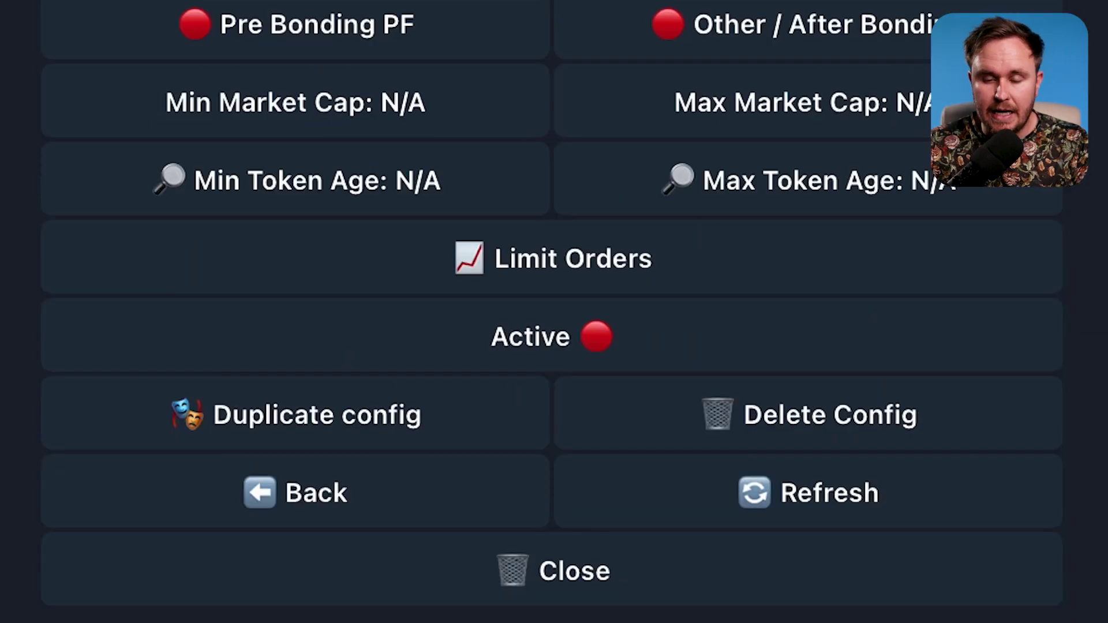
pyautogui.click(553, 335)
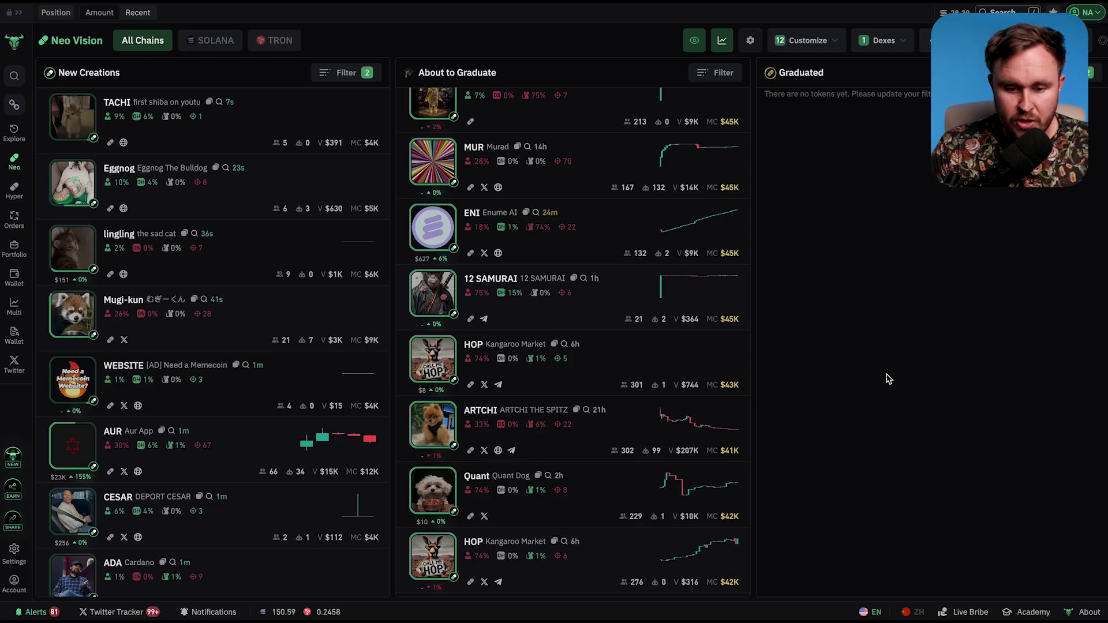
# Scroll the Neo Vision board to locate the HOP token in About to Graduate.
pyautogui.scroll(-3, 634, 461)
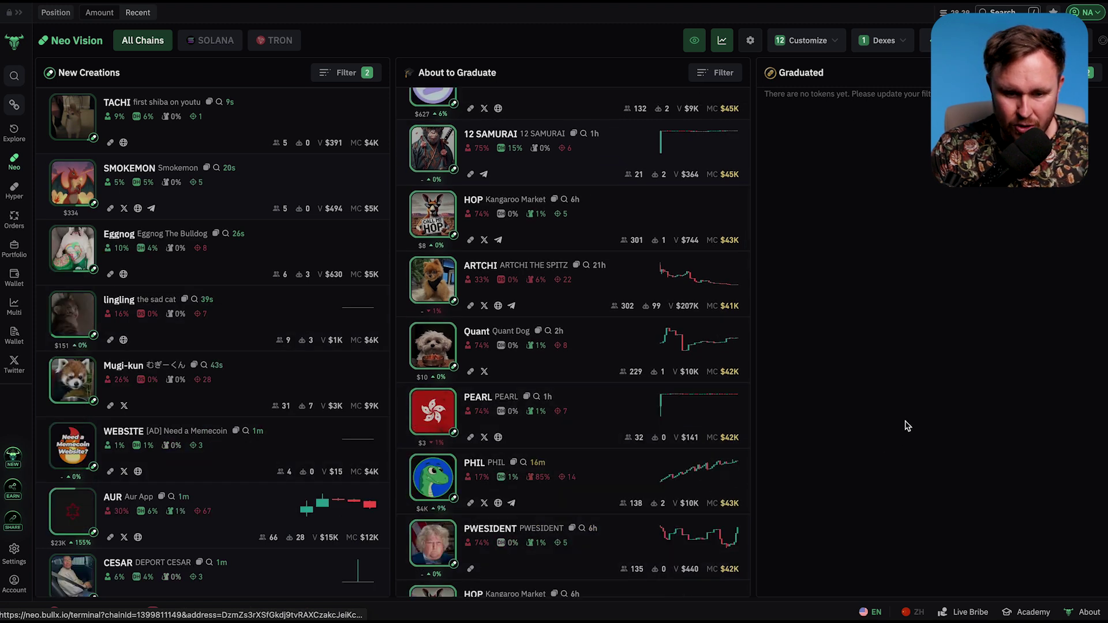
pyautogui.scroll(2, 594, 467)
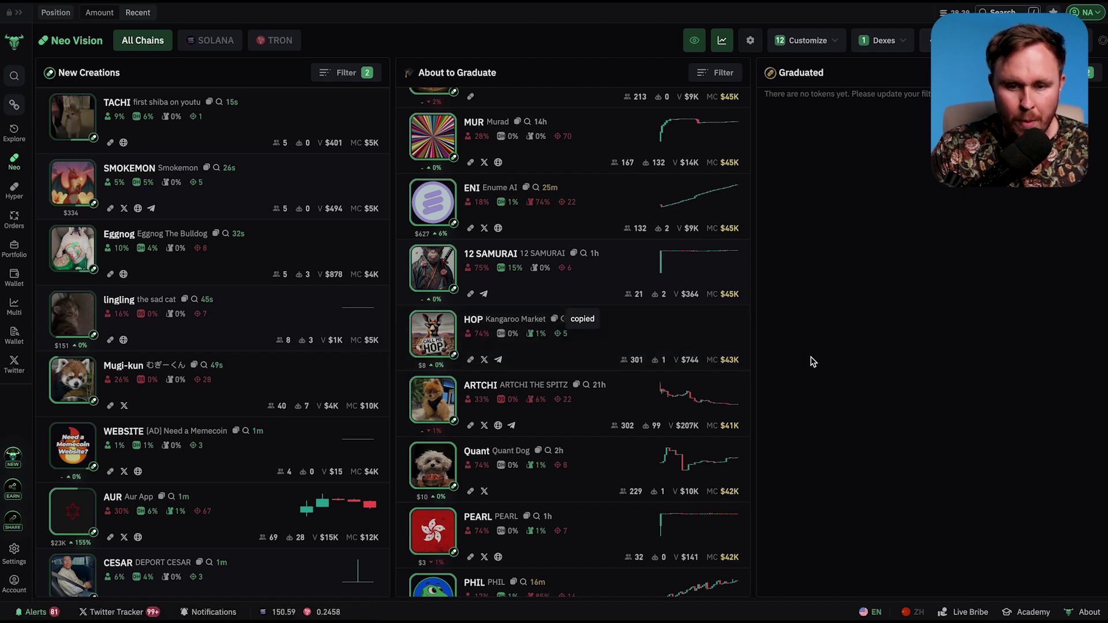
# Publish a test X post reading 'This is' followed by the HOP contract address.
pyautogui.press('super+Tab')
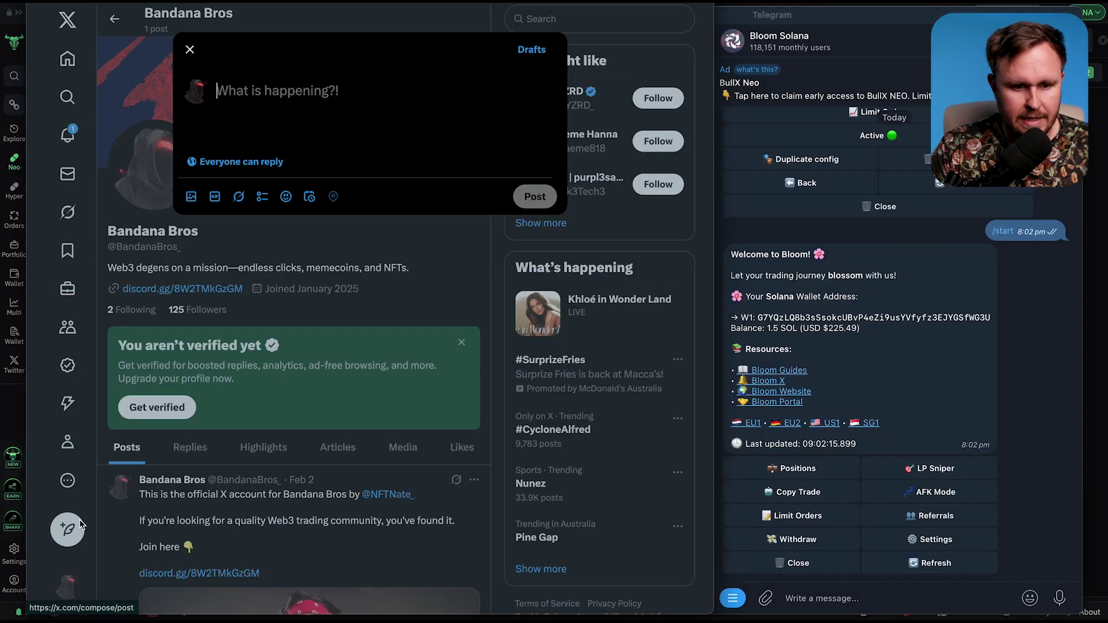
pyautogui.write('This is a test for bloom bot twitter snipes')
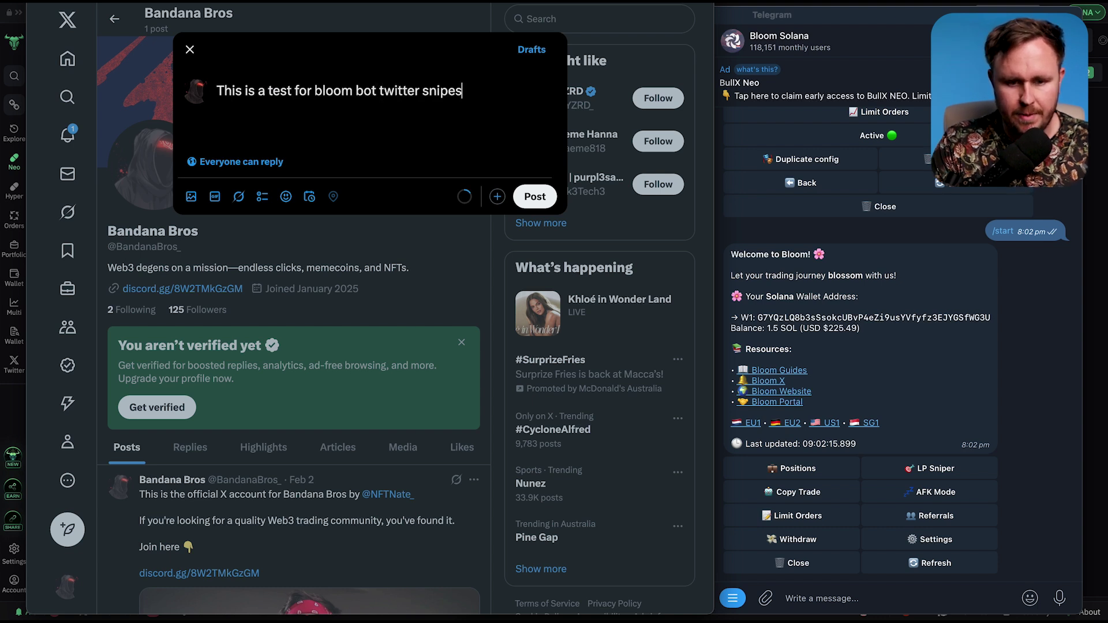
pyautogui.press('super+v')
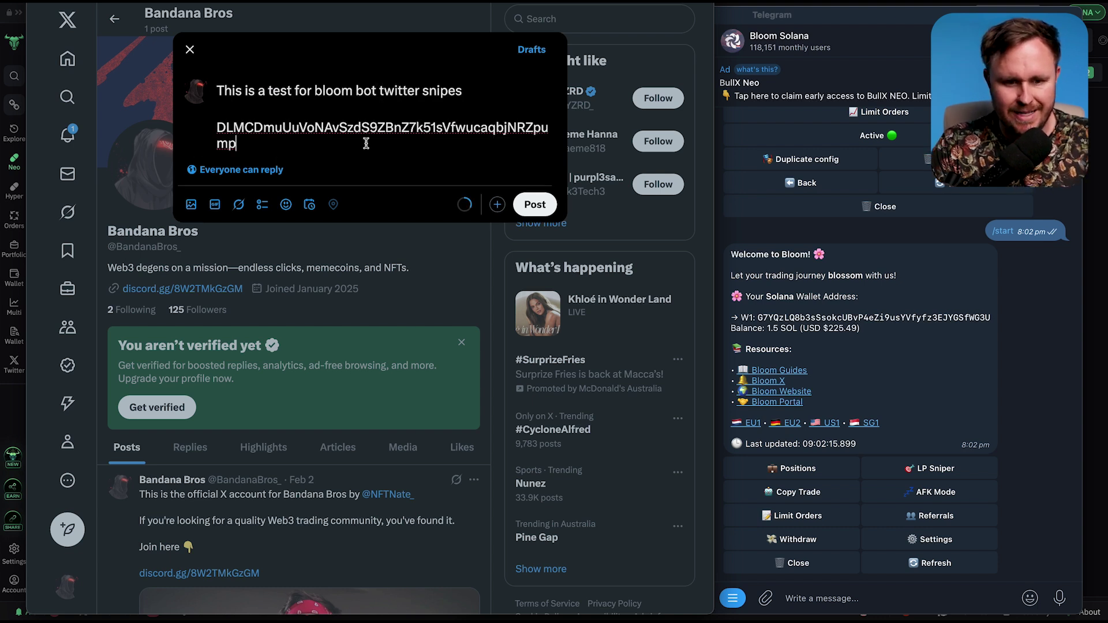
pyautogui.click(532, 205)
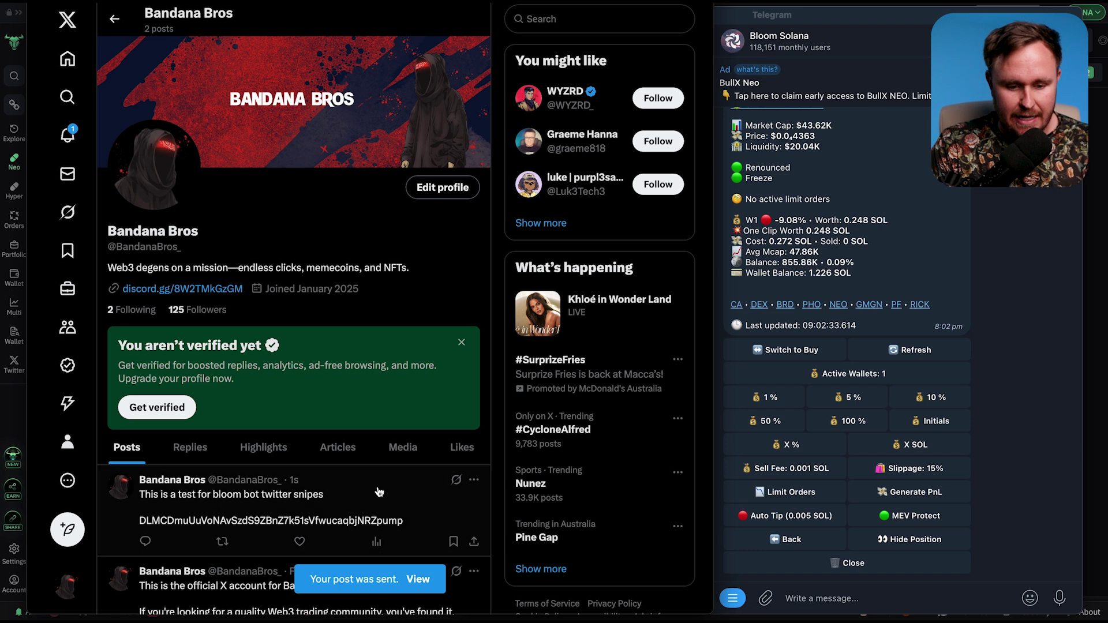
# Delete the test post from X after the bot's buy.
pyautogui.scroll(-1, 379, 491)
pyautogui.click(473, 455)
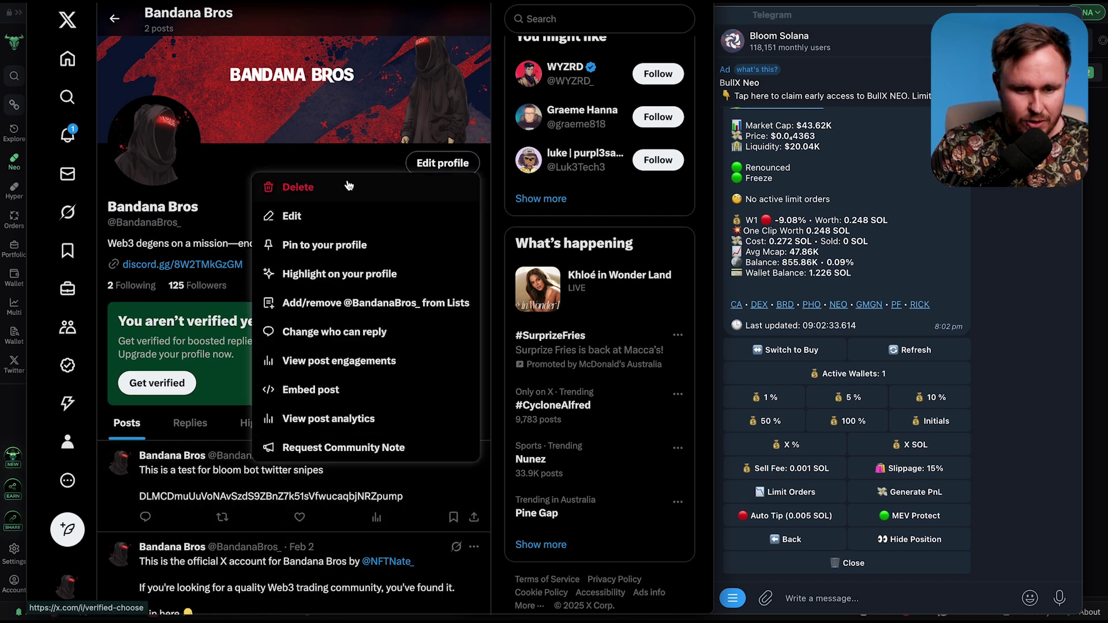
pyautogui.click(326, 189)
pyautogui.click(370, 334)
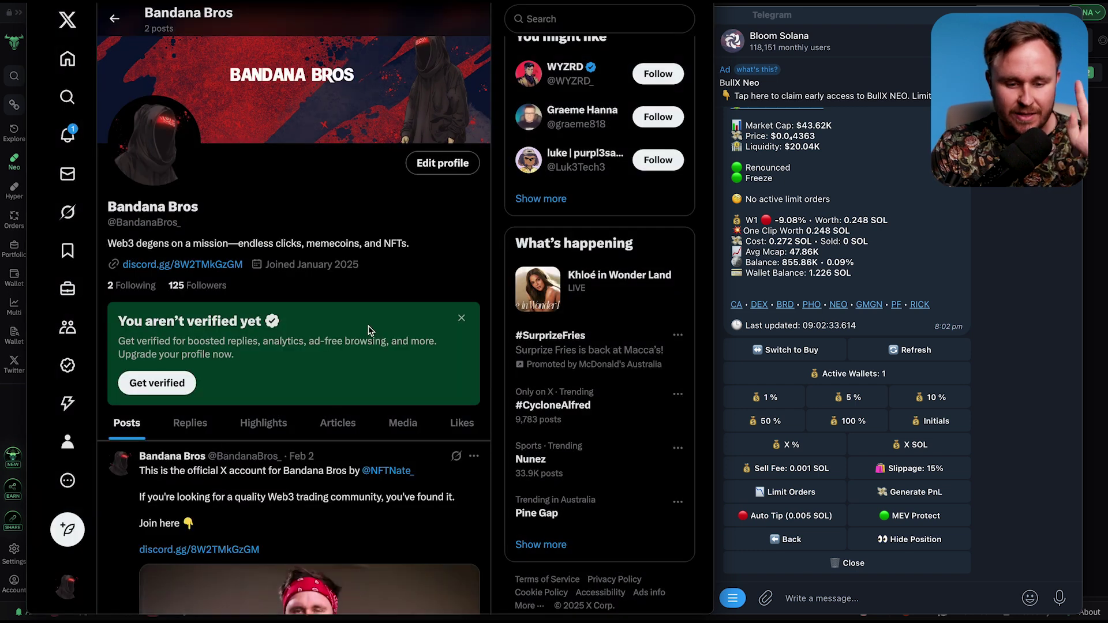